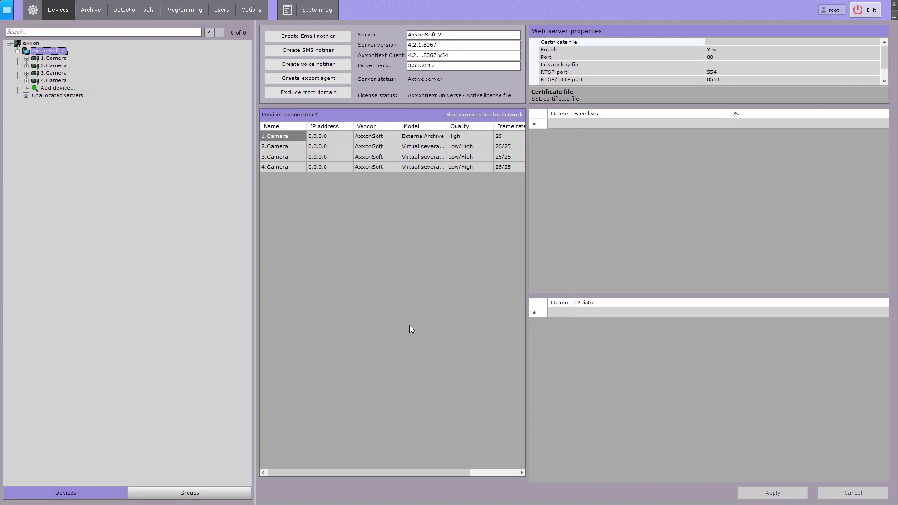
Create an Object tracker detection tool for 3.Camera and apply it.
click(138, 16)
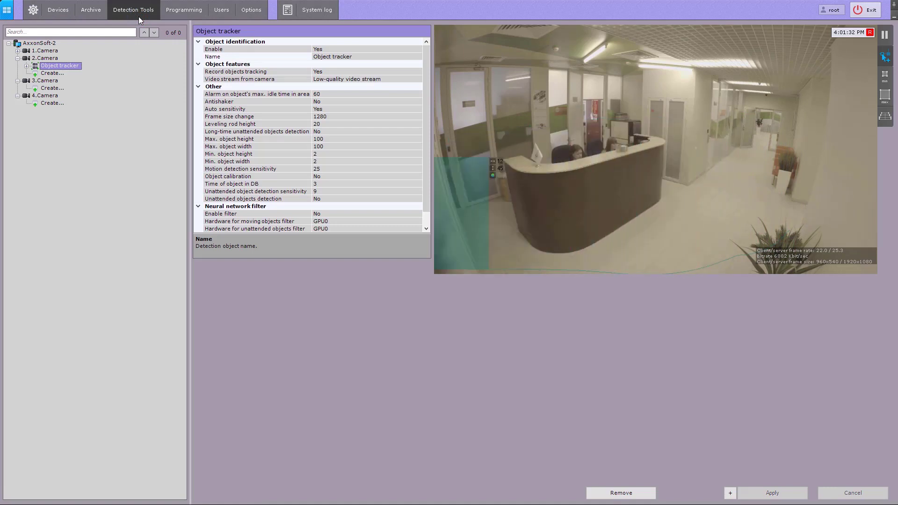
click(56, 105)
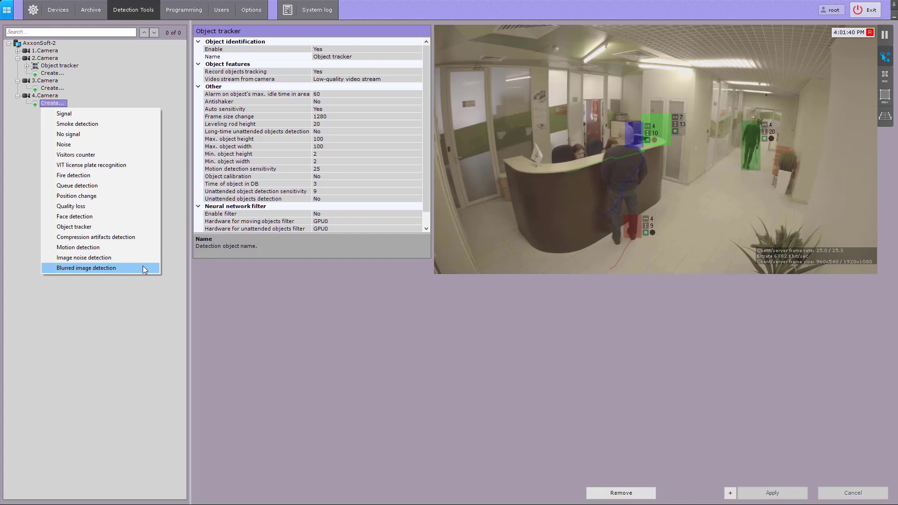
click(146, 277)
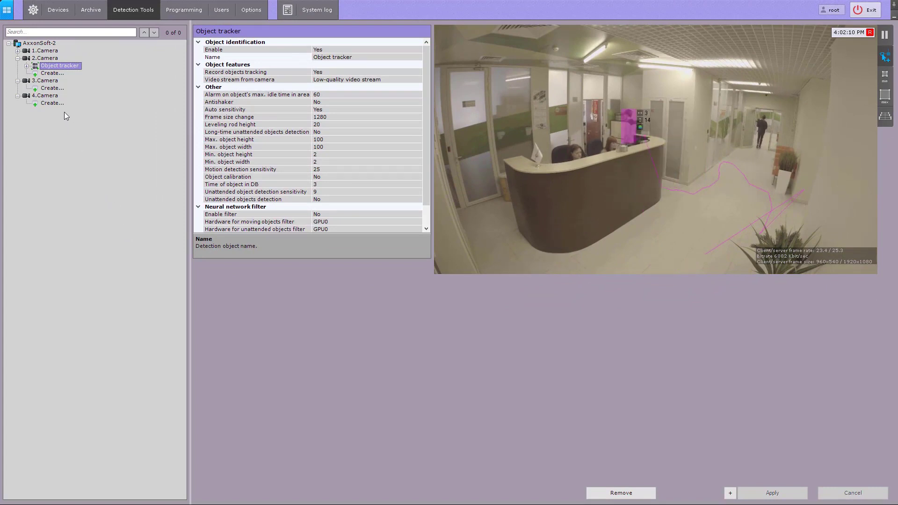
click(54, 88)
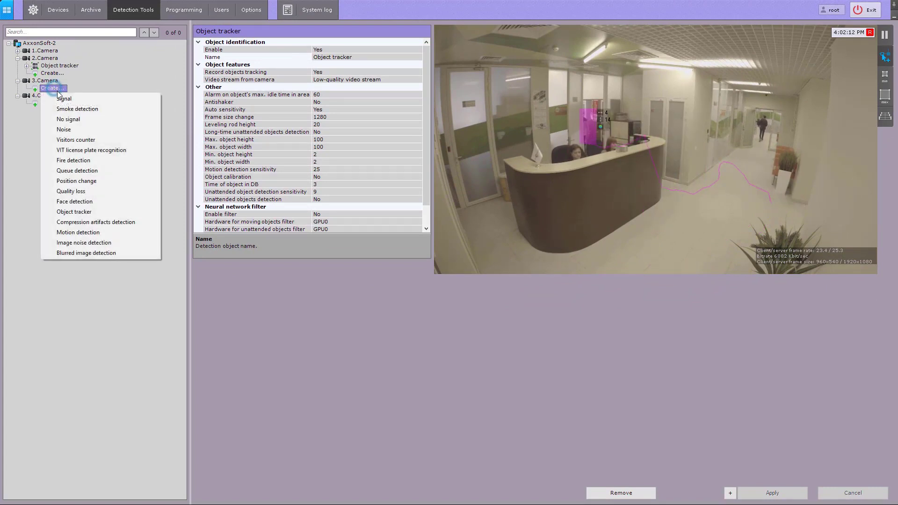
click(105, 213)
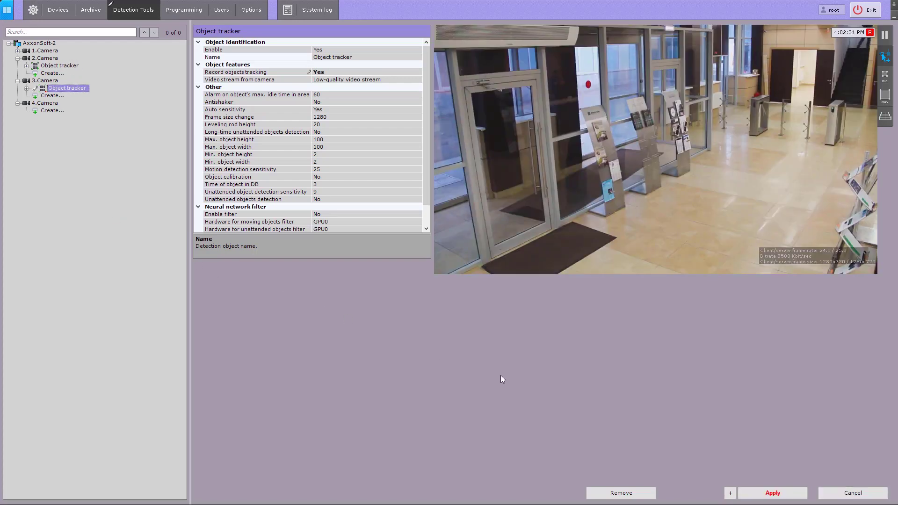
click(764, 492)
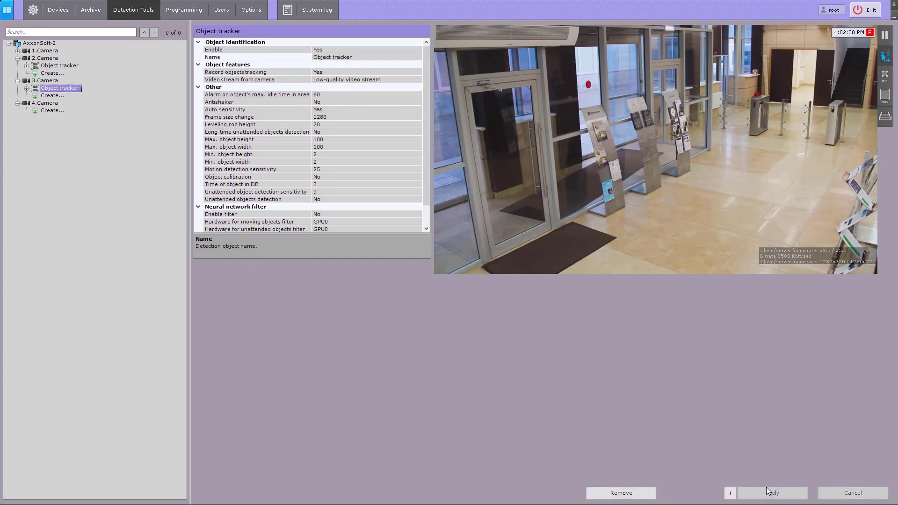
Set the 3.Camera object tracker to analyse the low-quality video stream.
click(405, 79)
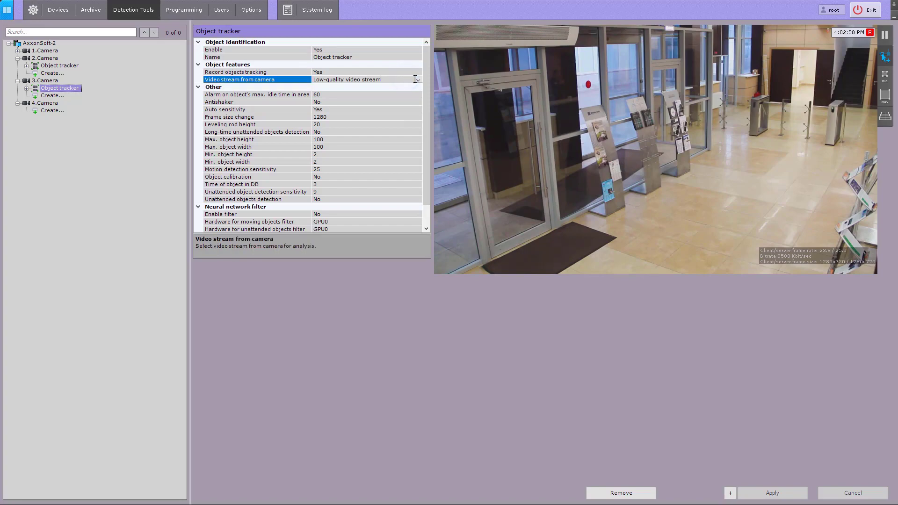
click(418, 80)
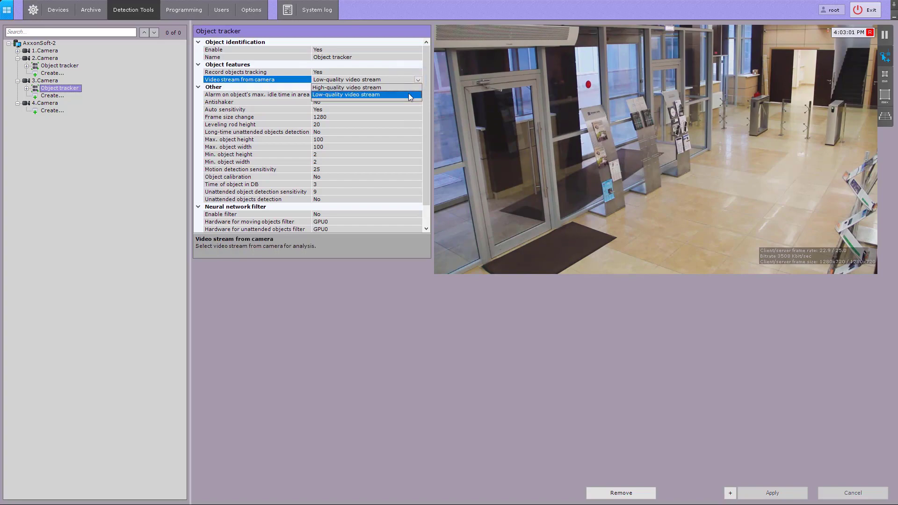
click(408, 94)
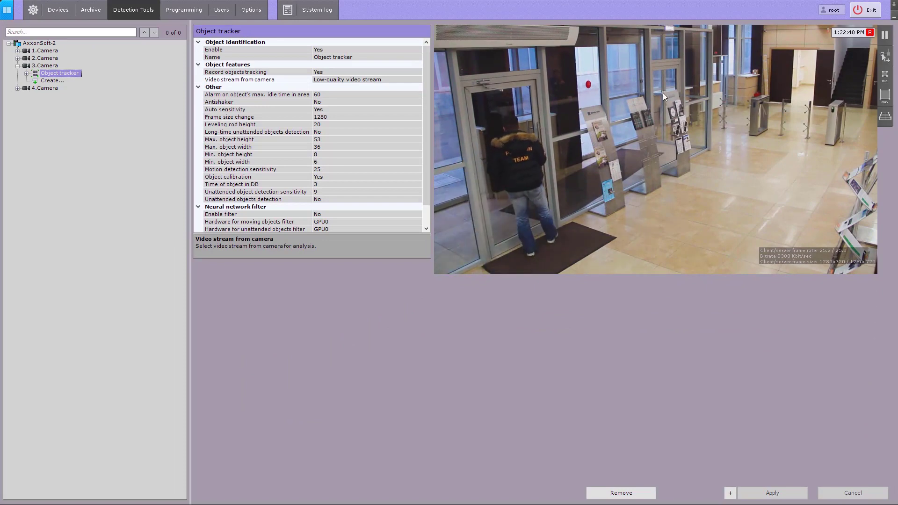
Resize the tracker's minimum object frame to height 17 and width 13, and the maximum frame to height 66 and width 53.
click(885, 76)
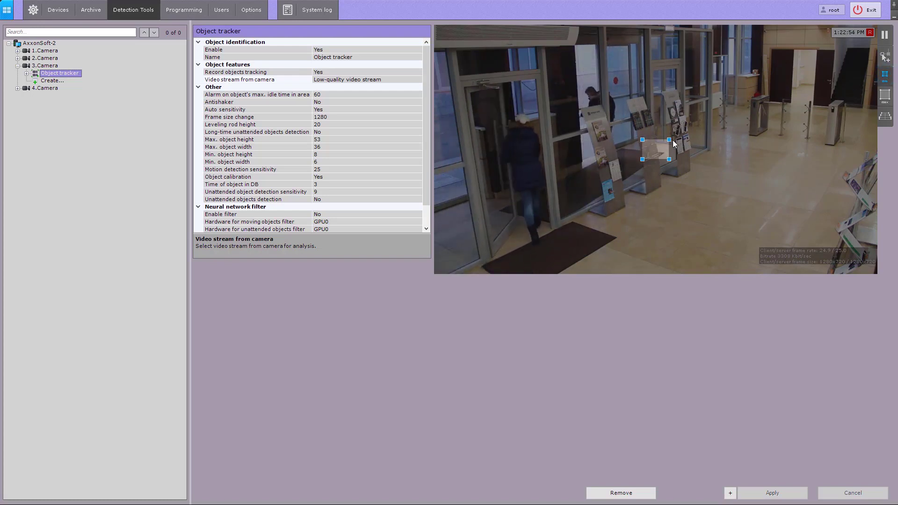
drag(669, 141, 701, 118)
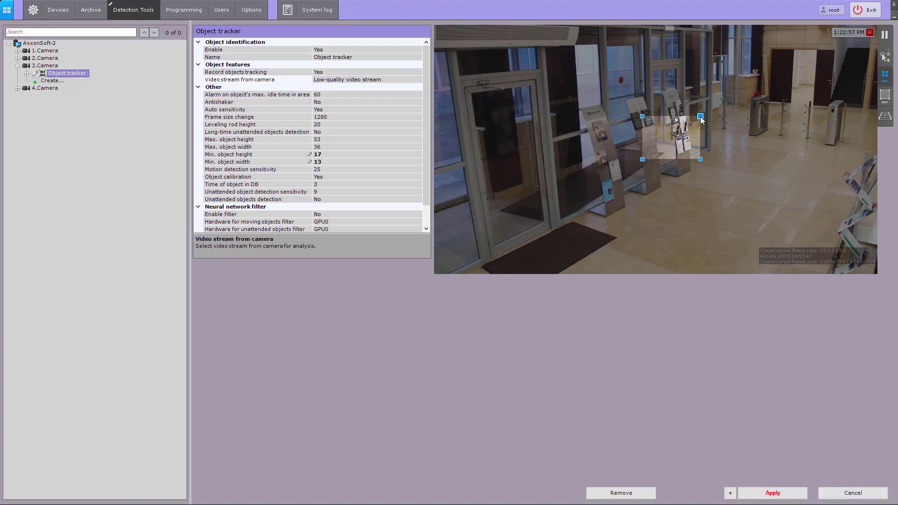
click(885, 95)
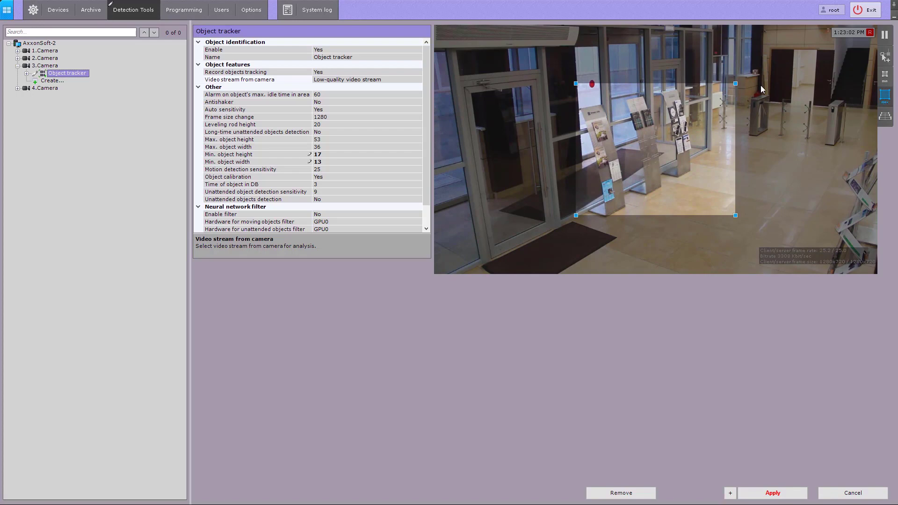
drag(735, 83, 815, 55)
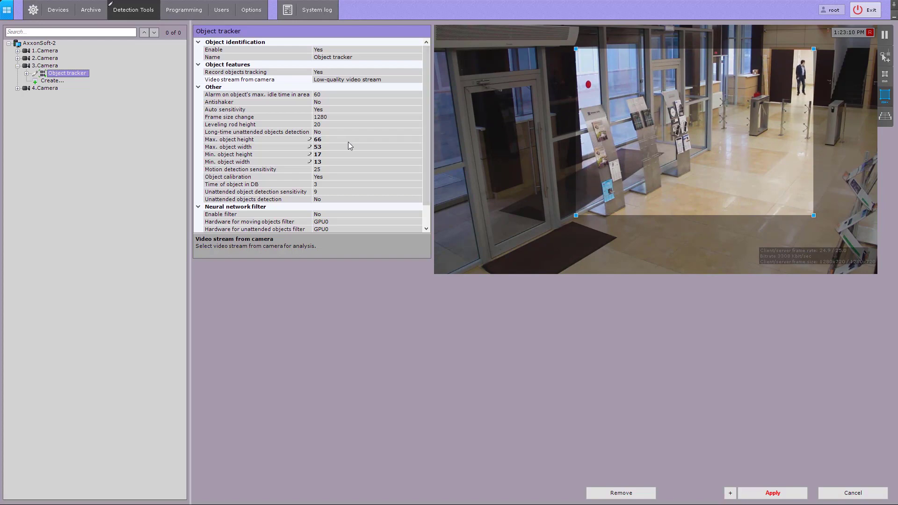
Check the maximum and minimum object height and width fields and apply the tracker changes.
click(331, 139)
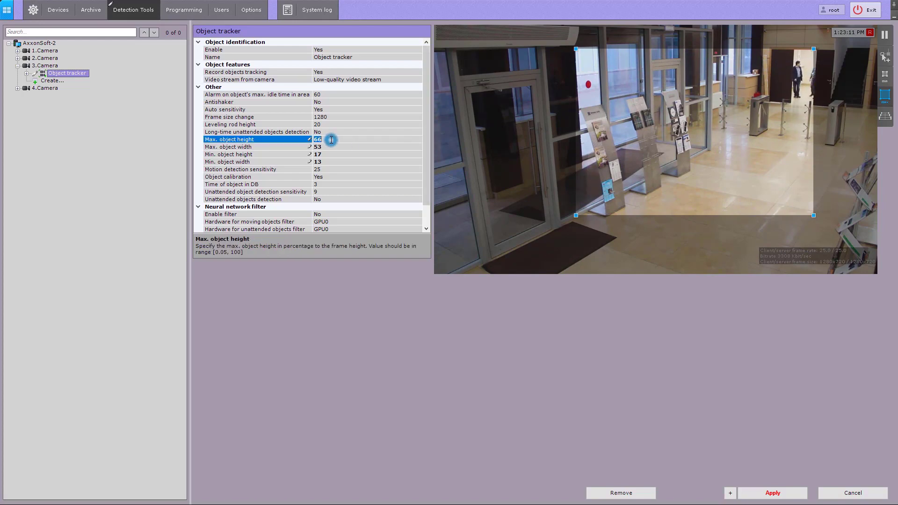
click(326, 146)
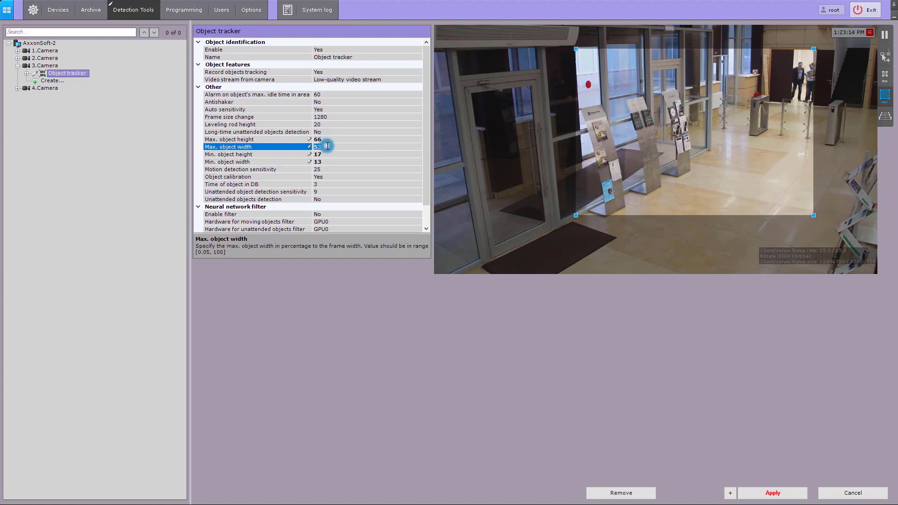
click(328, 155)
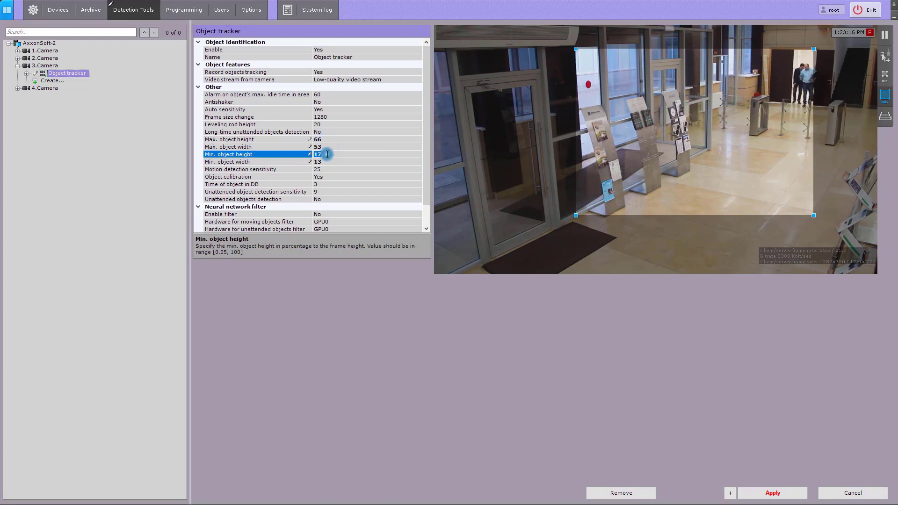
click(327, 161)
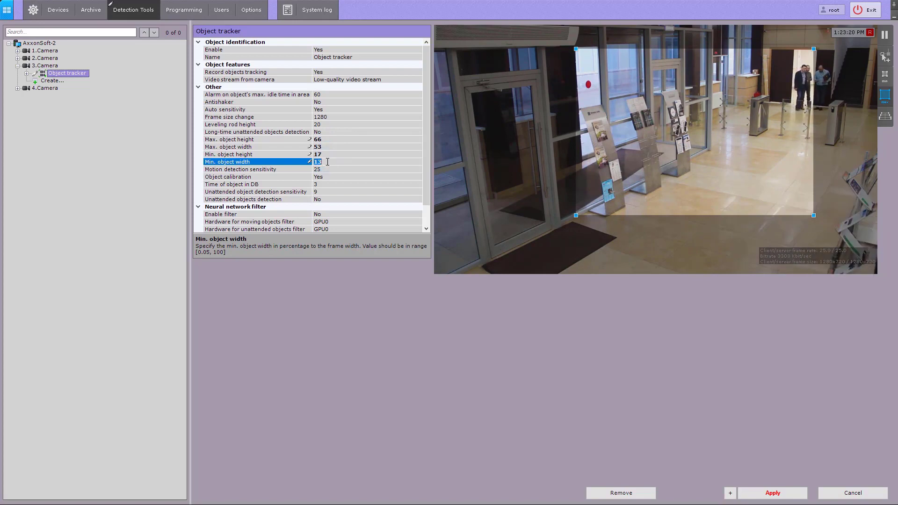
click(772, 493)
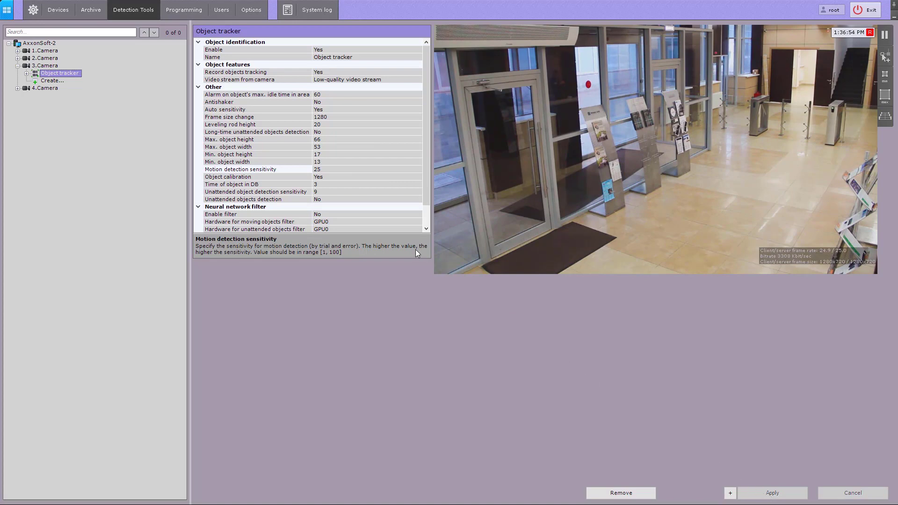
Examine the tracker's Time of object in DB and Motion detection sensitivity parameters.
click(326, 184)
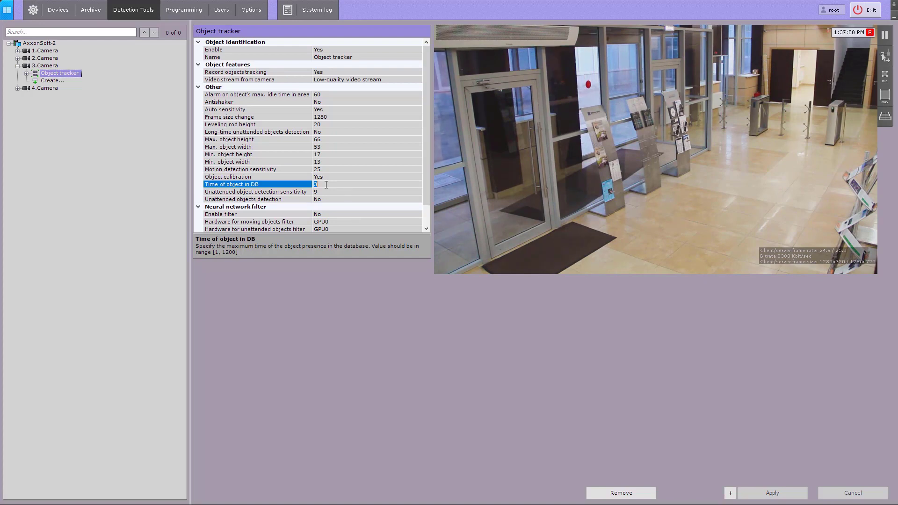
click(327, 170)
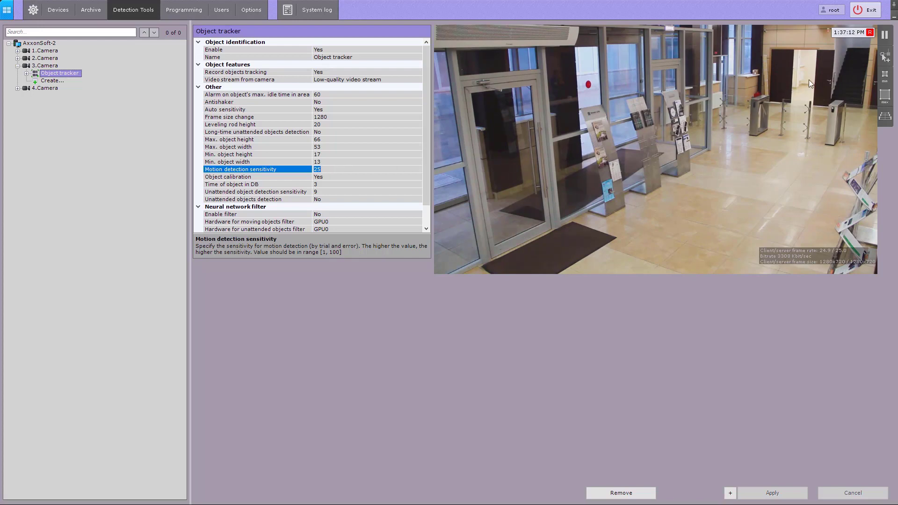
Draw a closed four-point skip area around the turnstiles and doorway in the 3.Camera view.
click(883, 52)
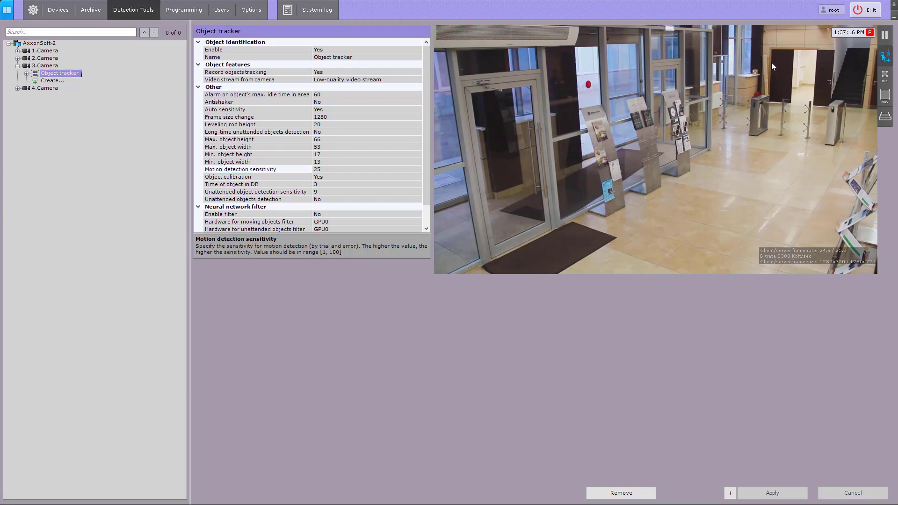
click(744, 63)
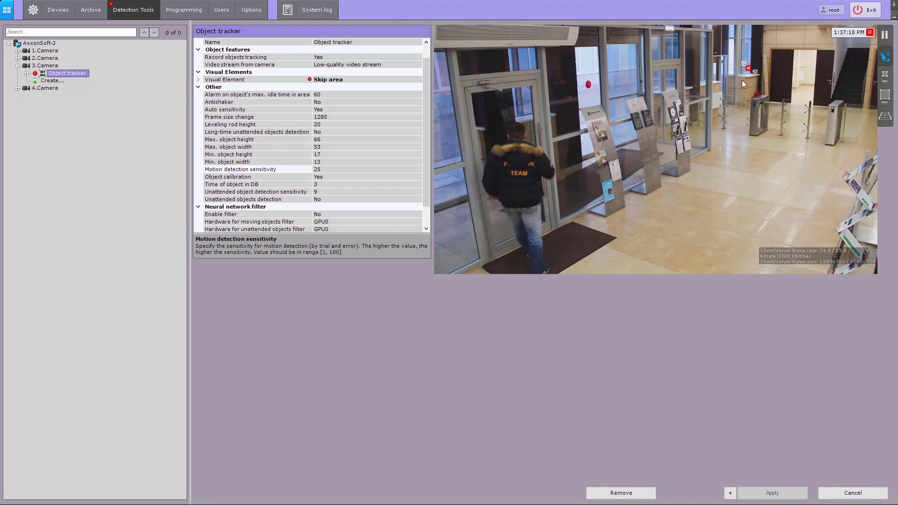
click(741, 140)
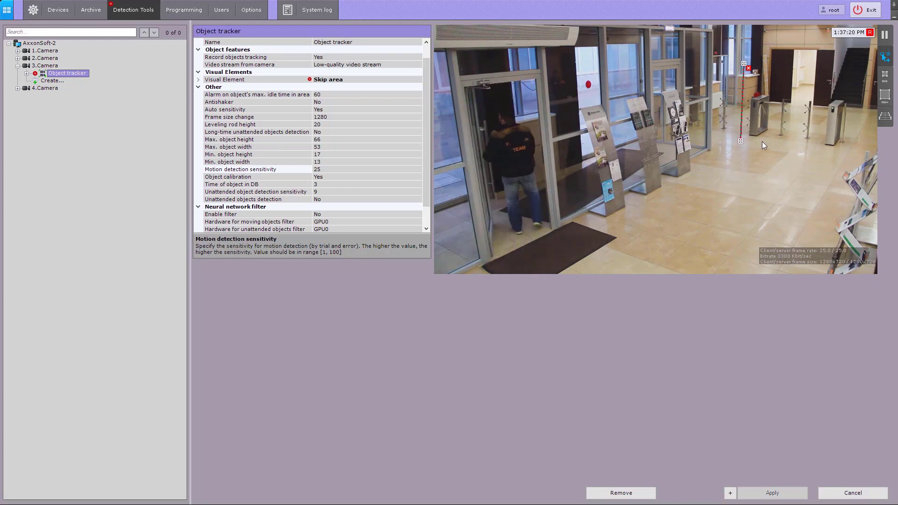
click(859, 140)
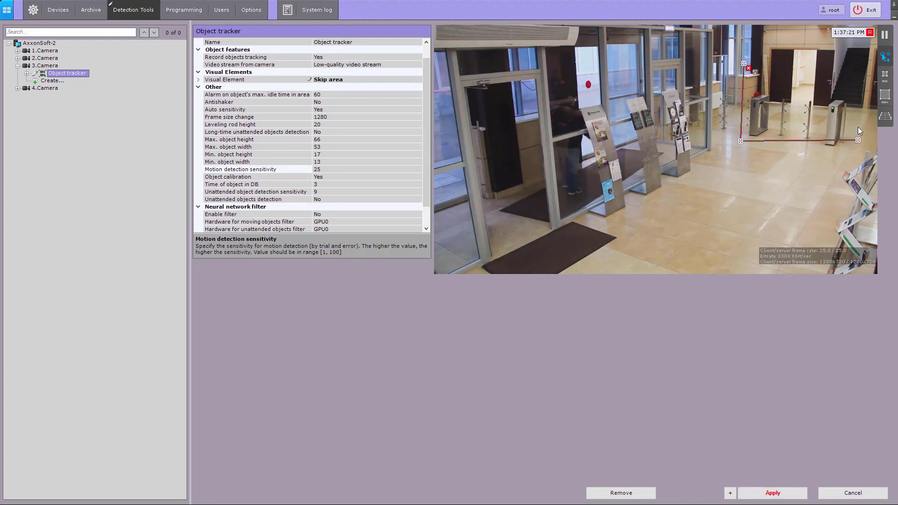
click(852, 62)
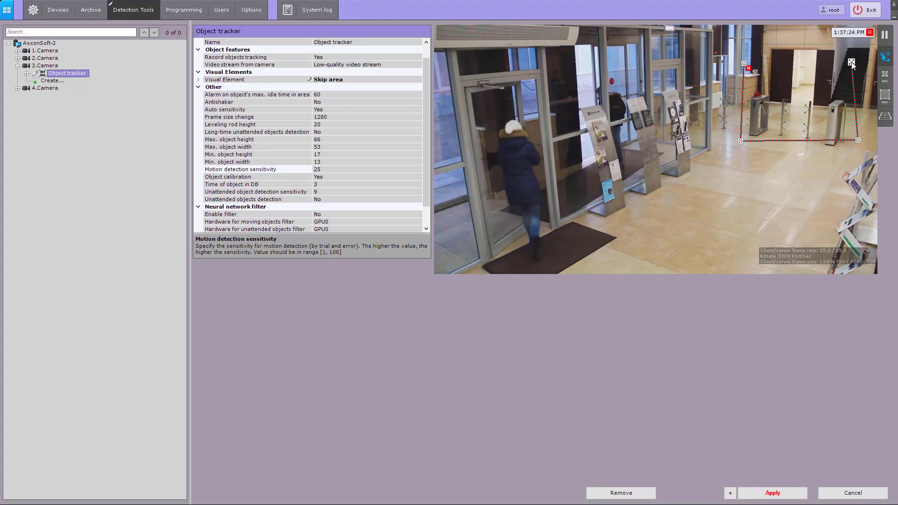
click(744, 63)
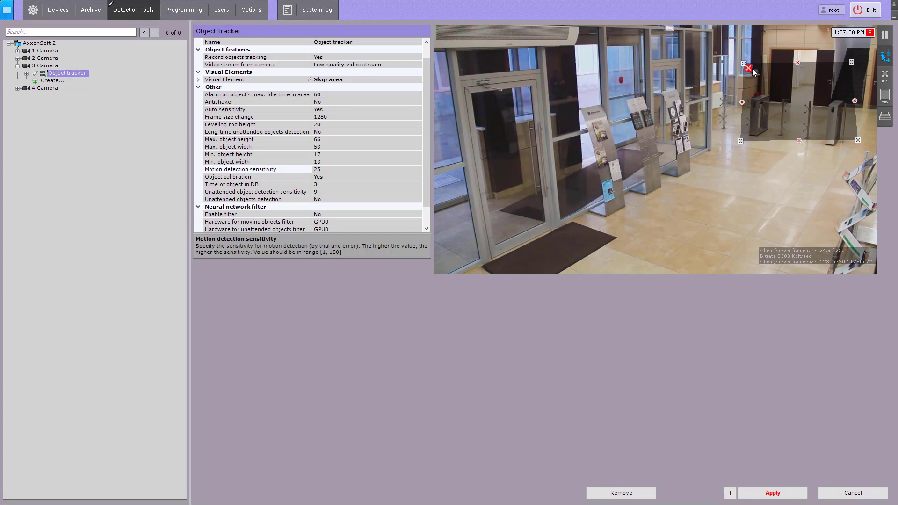
Delete the skip area around the turnstiles and apply the tracker settings.
click(751, 69)
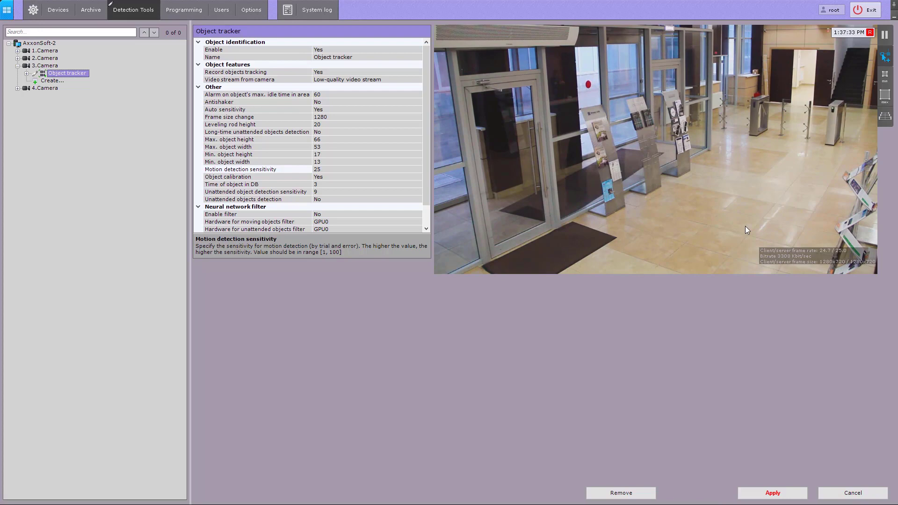
click(777, 489)
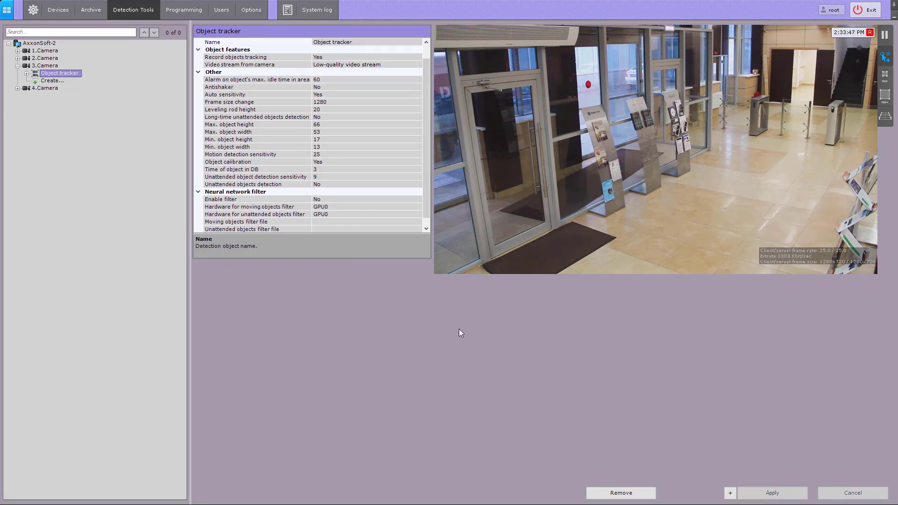
Enable object calibration for the 1.Camera object tracker, checking its leveling rod height.
click(18, 51)
click(45, 59)
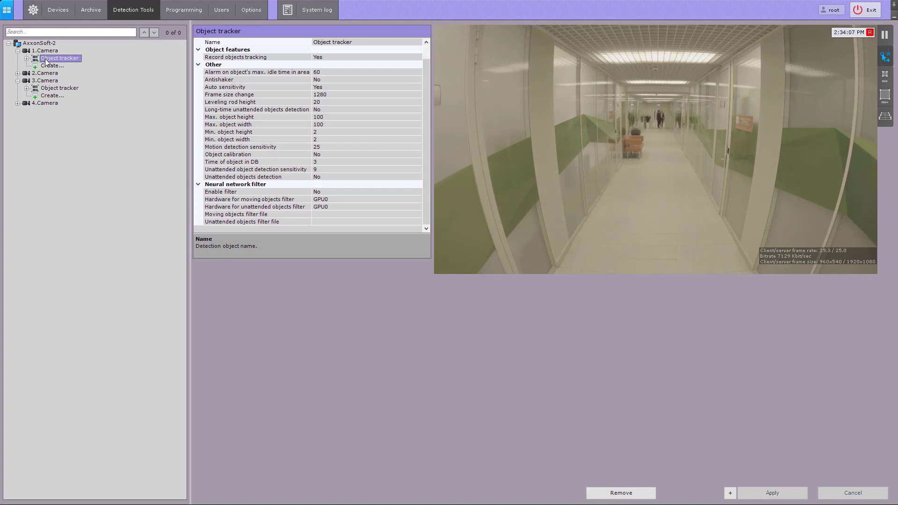
click(325, 102)
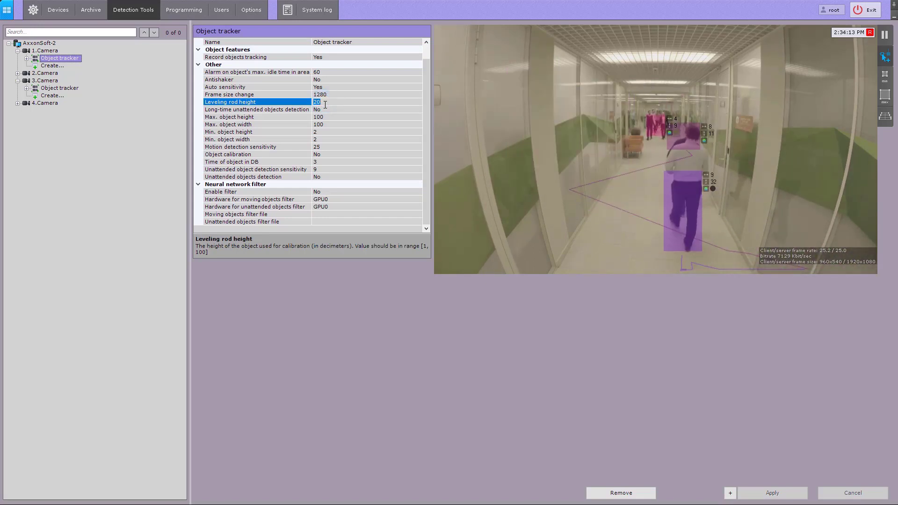
double_click(336, 152)
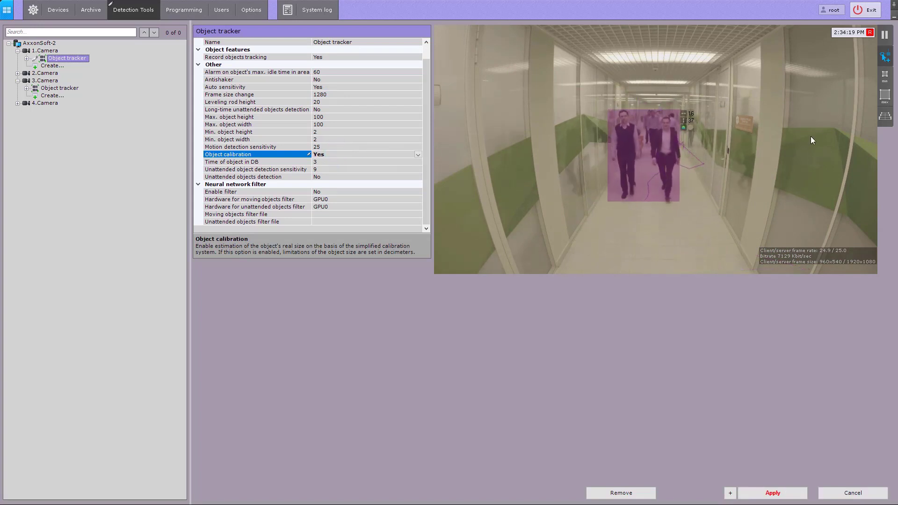
Place four vertical leveling rods along the corridor's right side in the 1.Camera view, from the foreground to the far end.
click(885, 116)
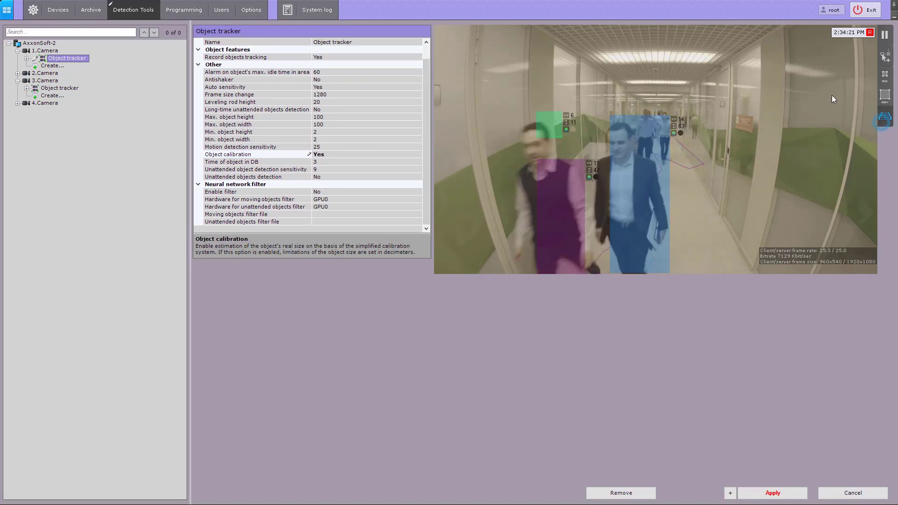
click(785, 29)
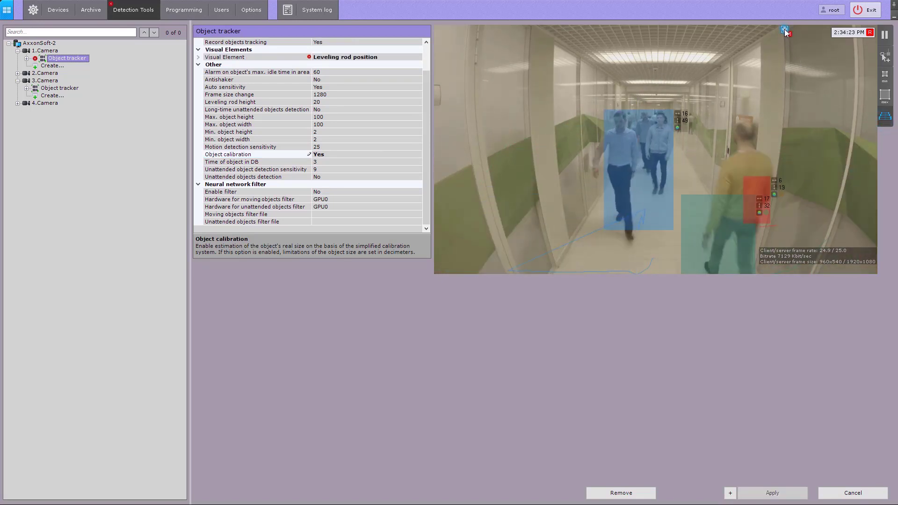
click(765, 270)
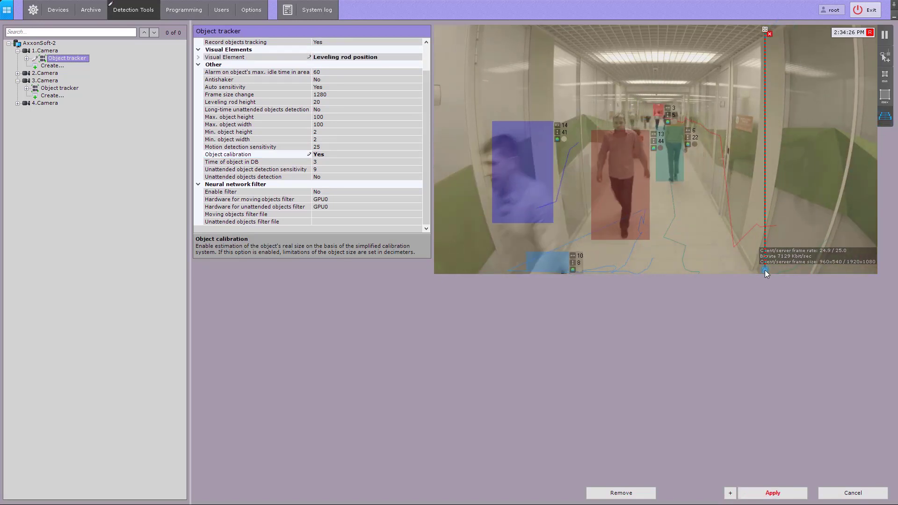
click(715, 71)
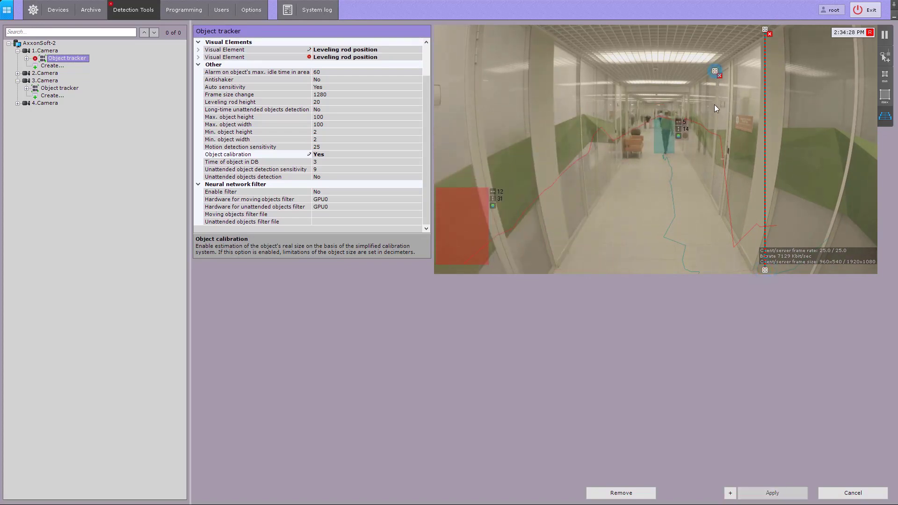
click(705, 183)
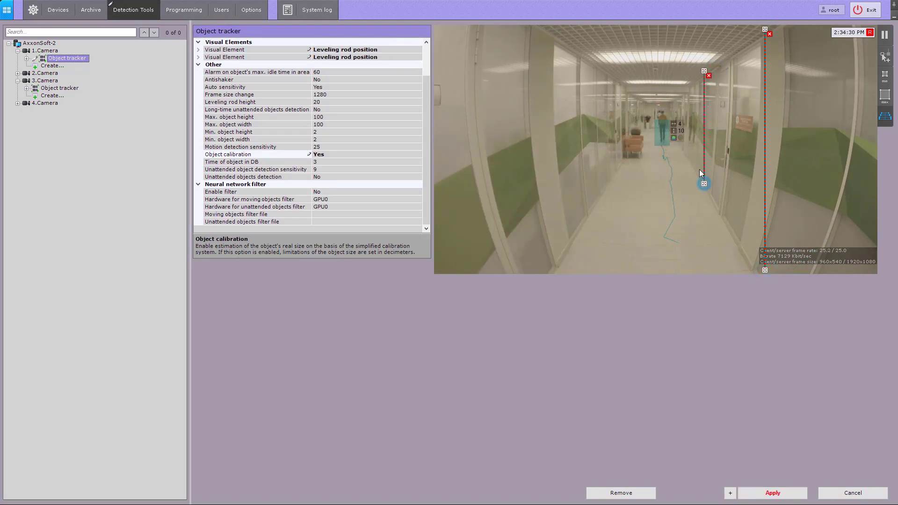
click(685, 98)
click(681, 147)
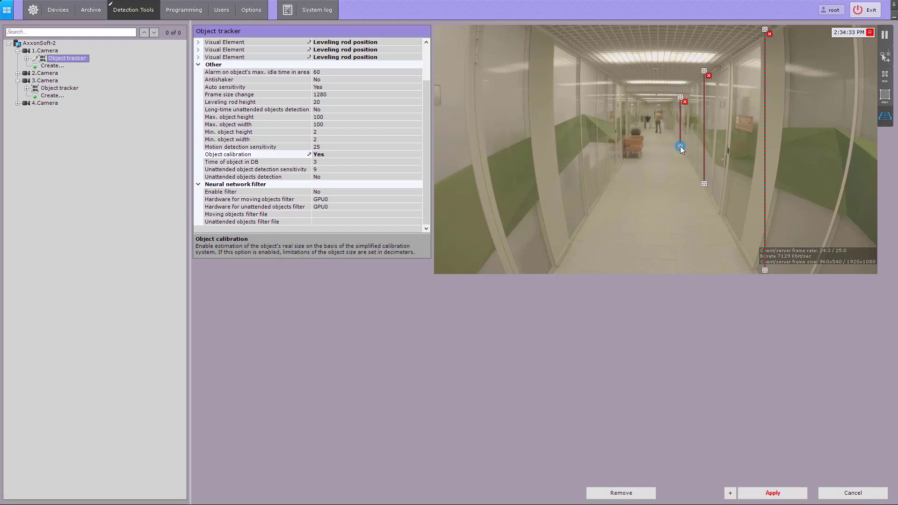
click(664, 106)
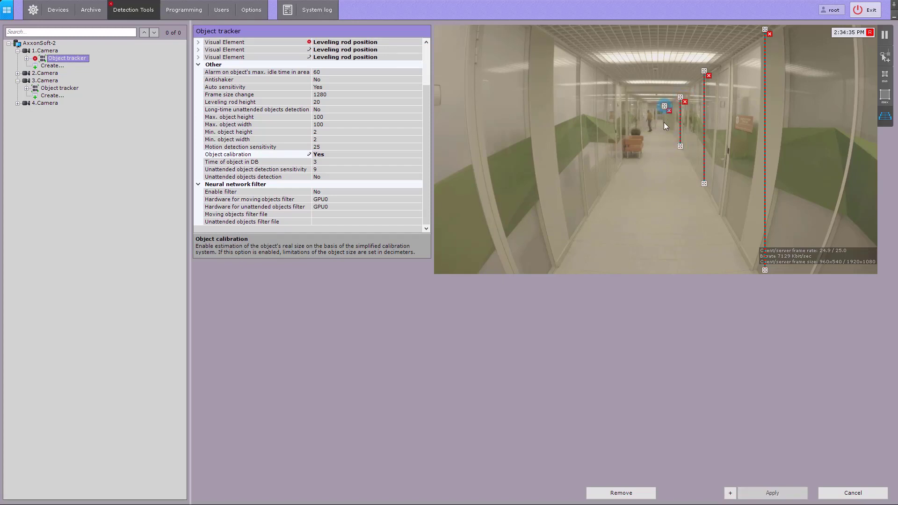
click(663, 125)
Place four vertical leveling rods along the corridor's left side, from the far end to the foreground, and apply the tracker settings.
click(643, 107)
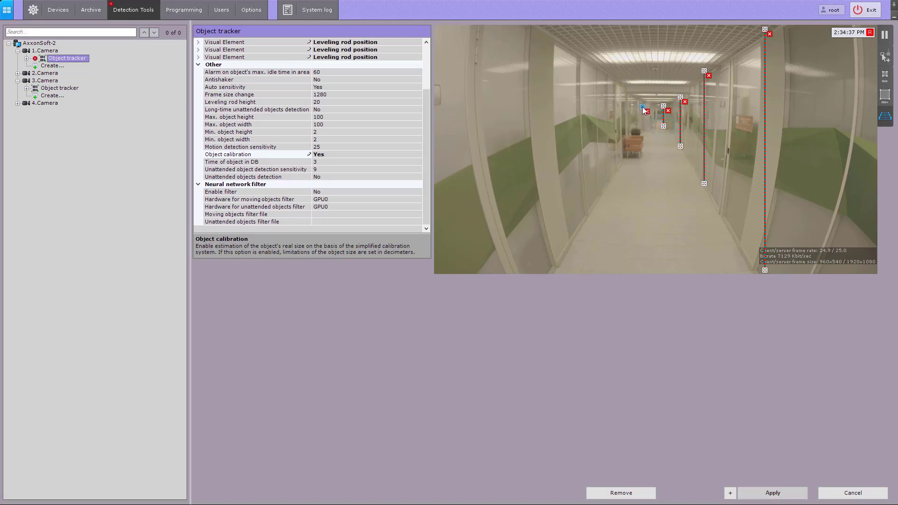
click(642, 128)
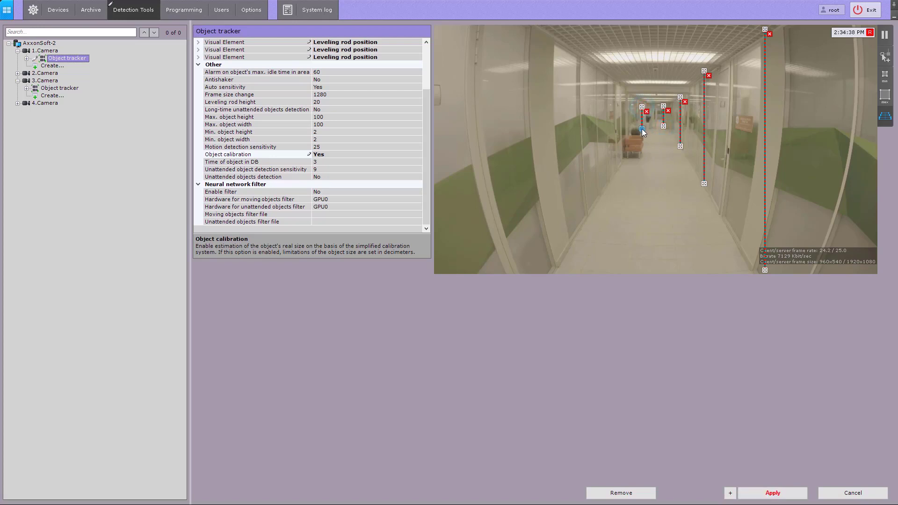
click(613, 83)
click(618, 163)
click(578, 56)
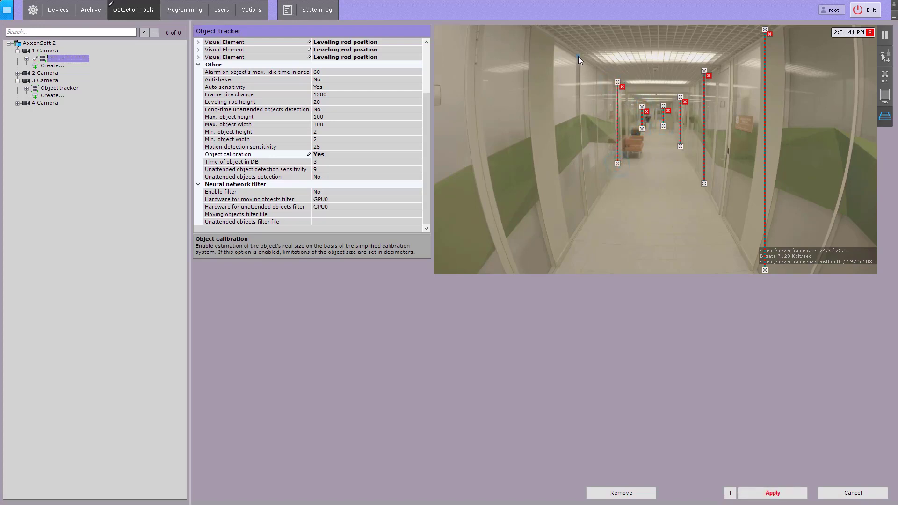
click(585, 214)
click(533, 29)
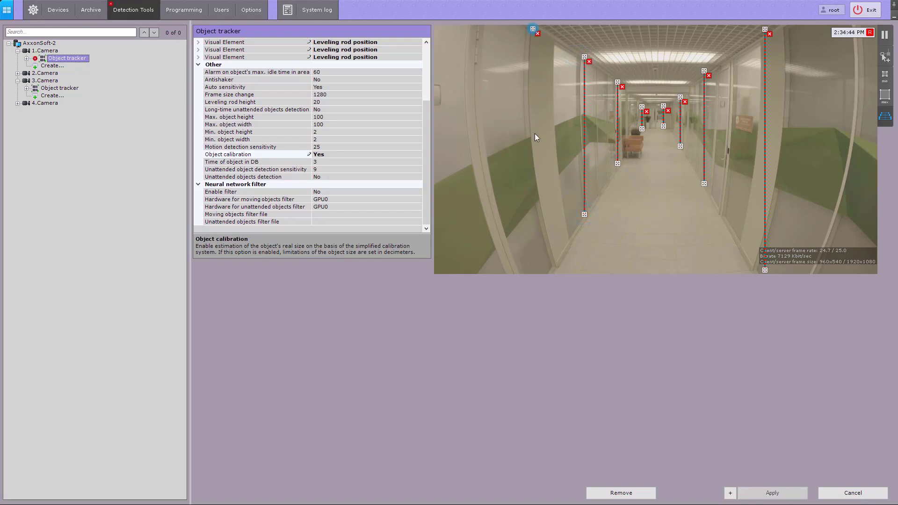
click(547, 269)
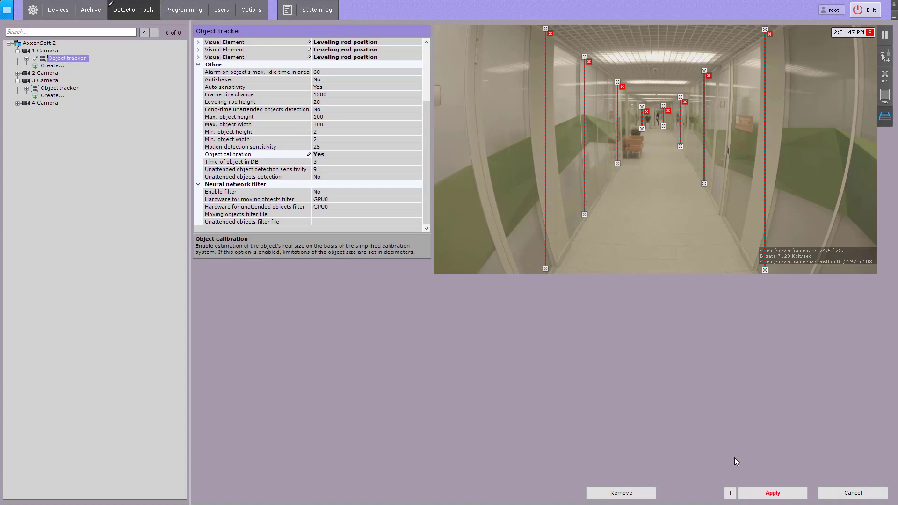
click(774, 493)
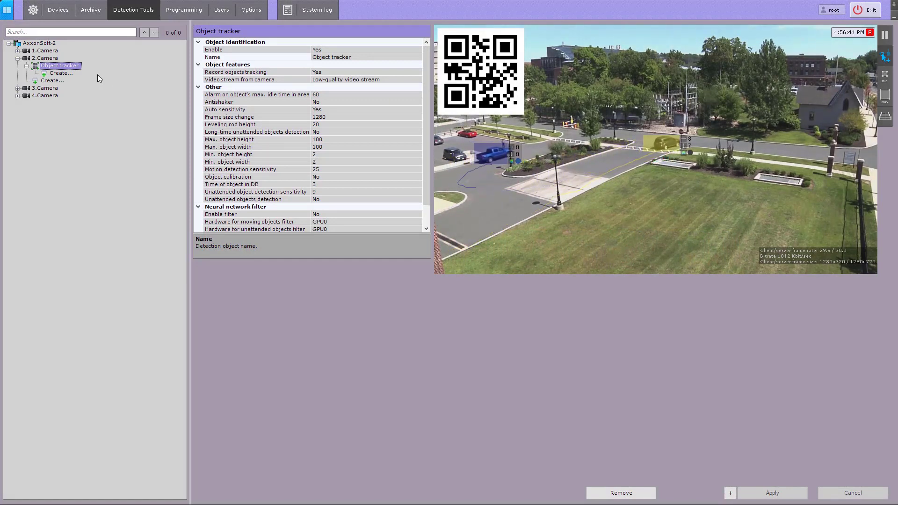
Create a Line crossing detection under the 2.Camera object tracker and place its line across the driveway entrance near the crosswalk.
click(69, 74)
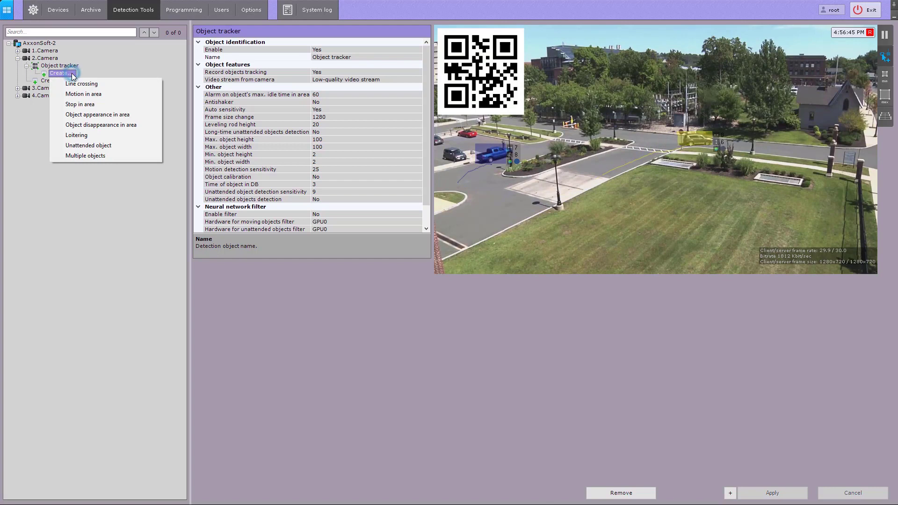
click(109, 84)
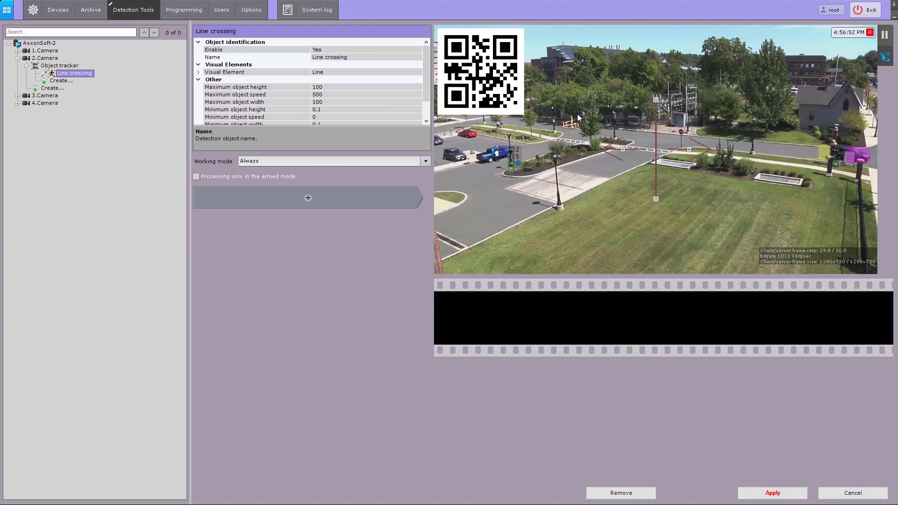
drag(656, 100, 636, 138)
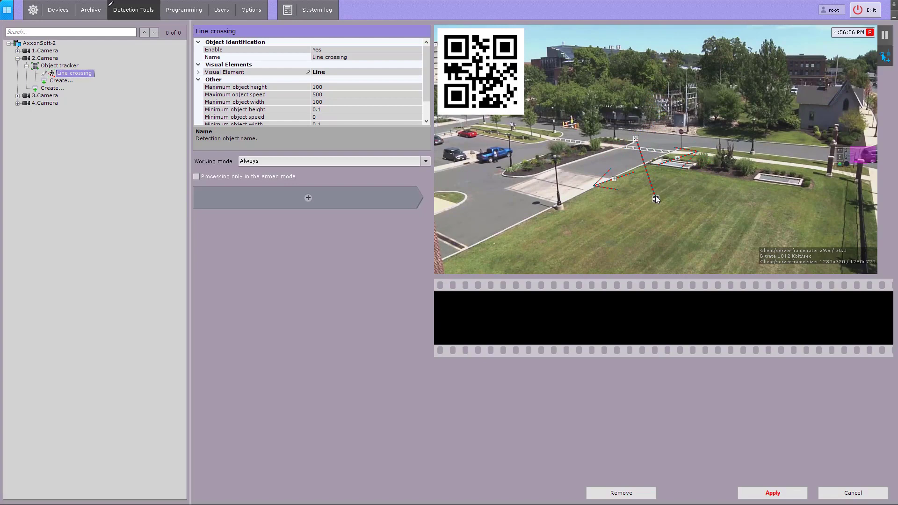
drag(656, 196, 651, 164)
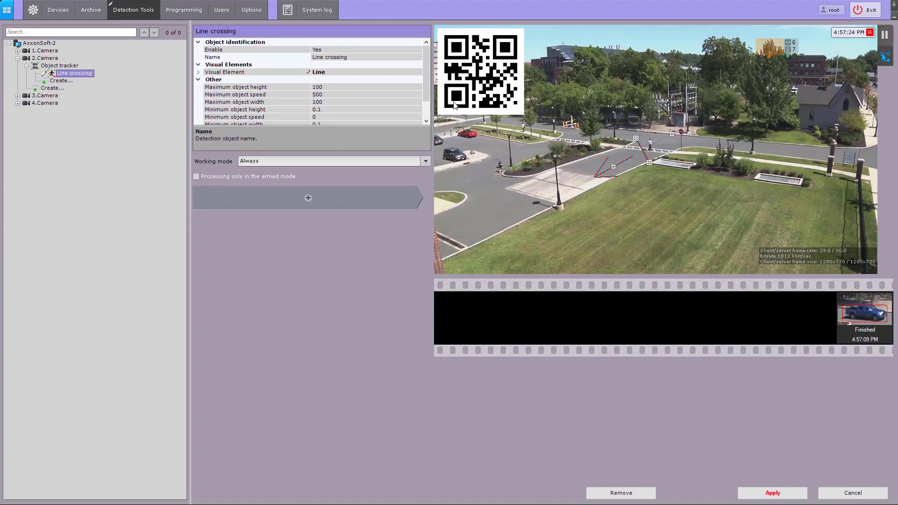
Set the line crossing detection's object type to Vehicle.
scroll(428, 94, down, 2)
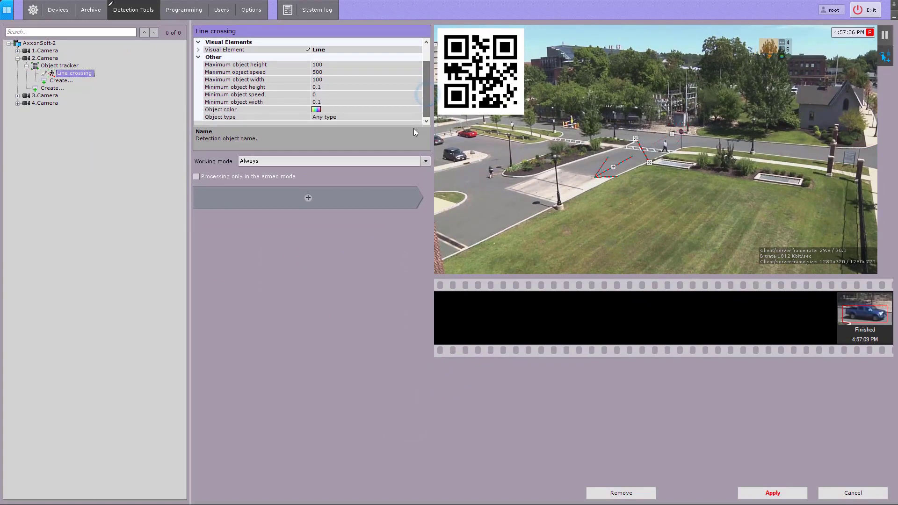
click(362, 118)
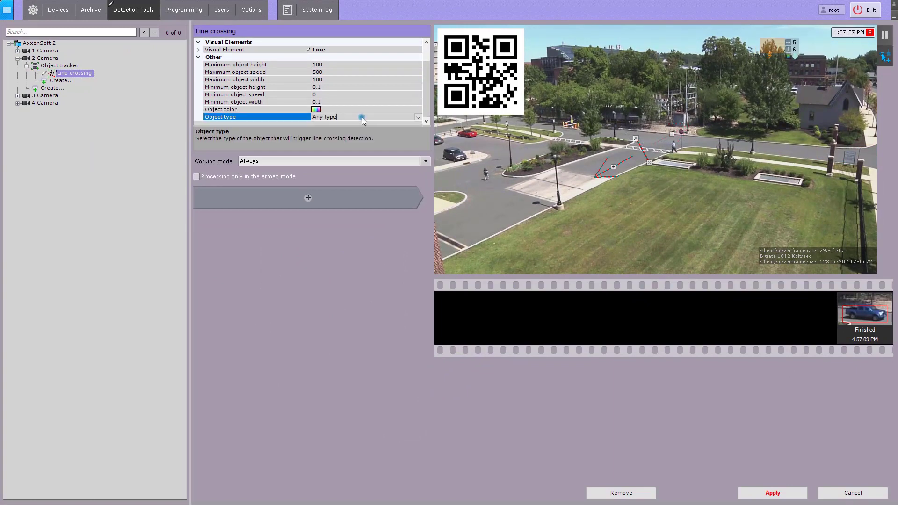
click(418, 117)
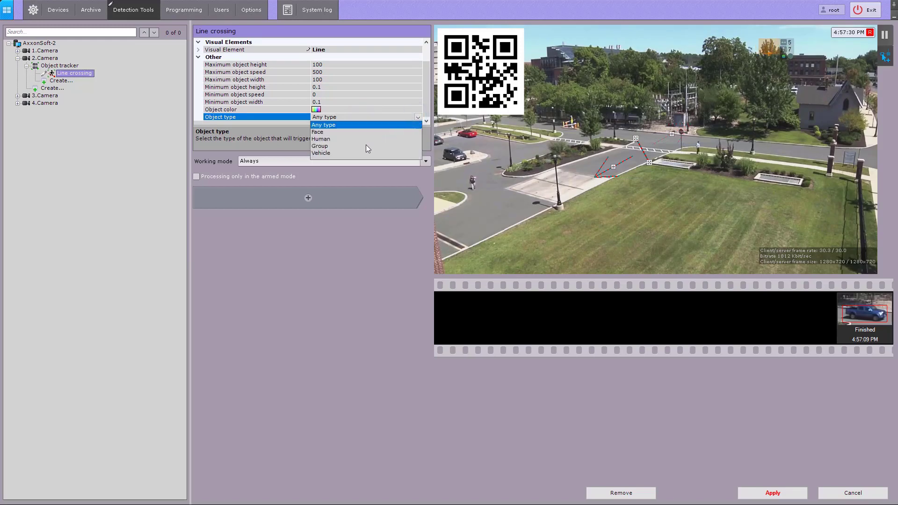
click(333, 154)
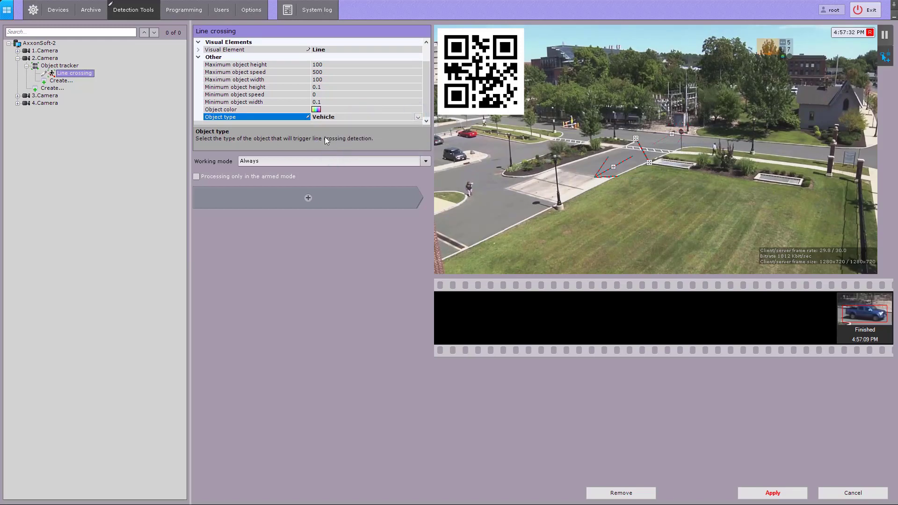
Limit the line crossing detection's object color to the blue range of the spectrum and apply the detection settings.
click(319, 110)
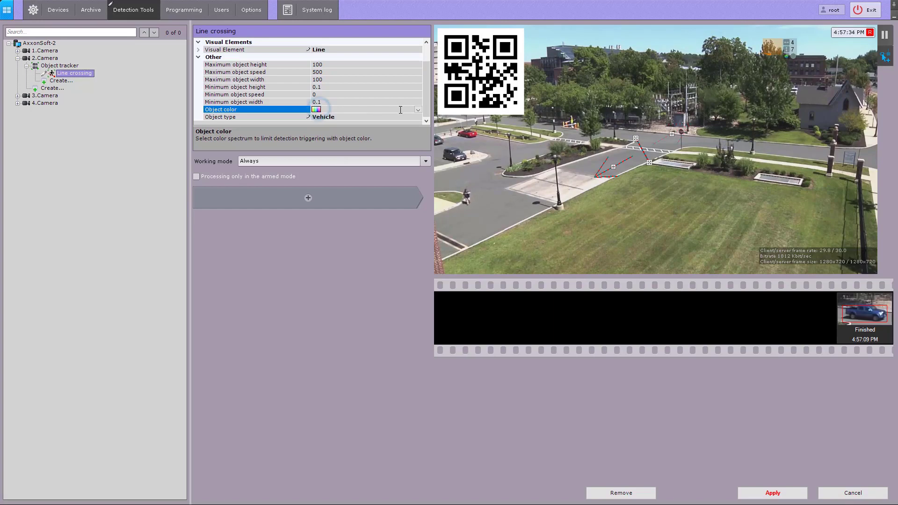
click(417, 110)
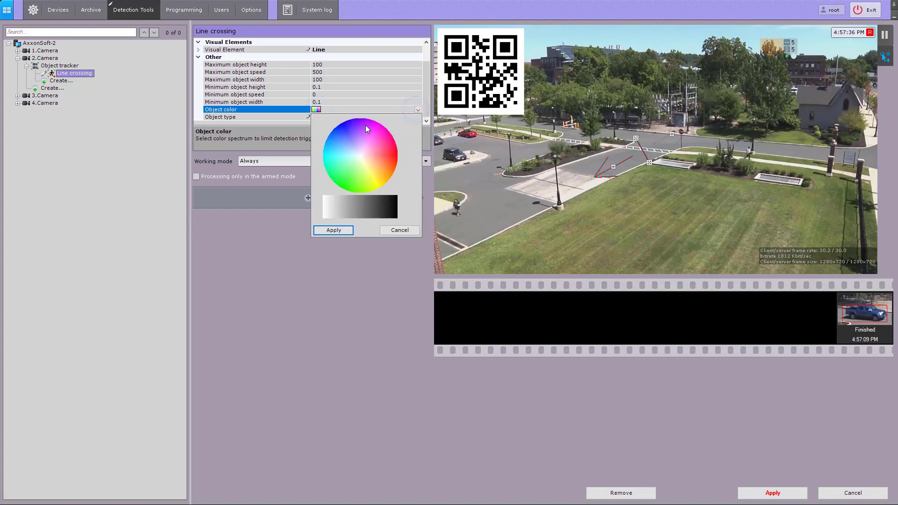
drag(360, 127, 310, 144)
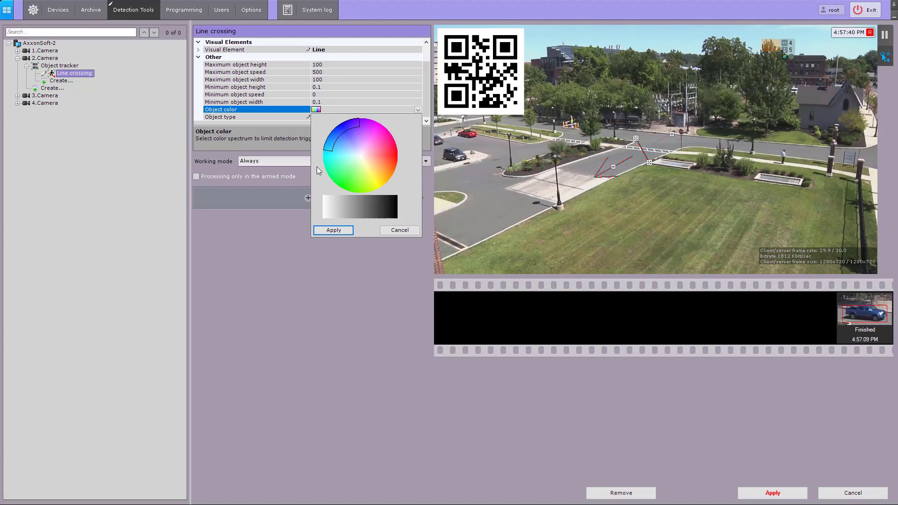
click(335, 230)
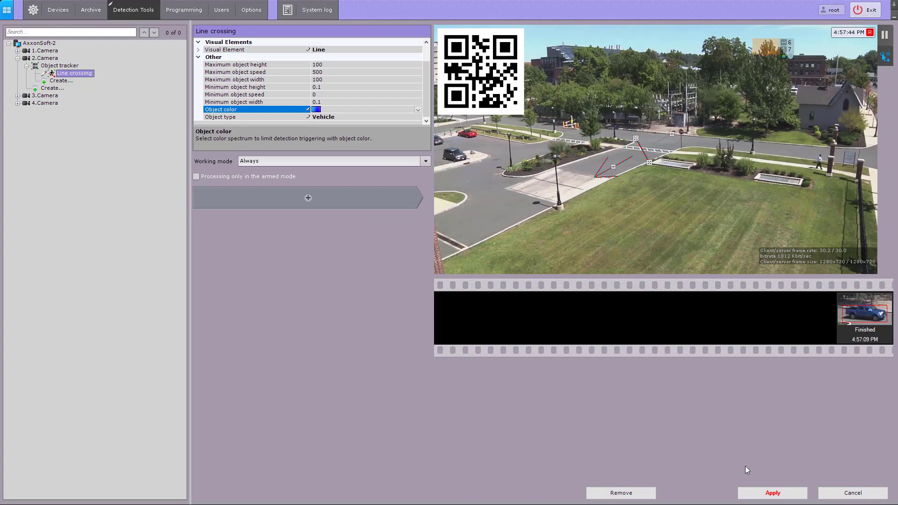
click(763, 494)
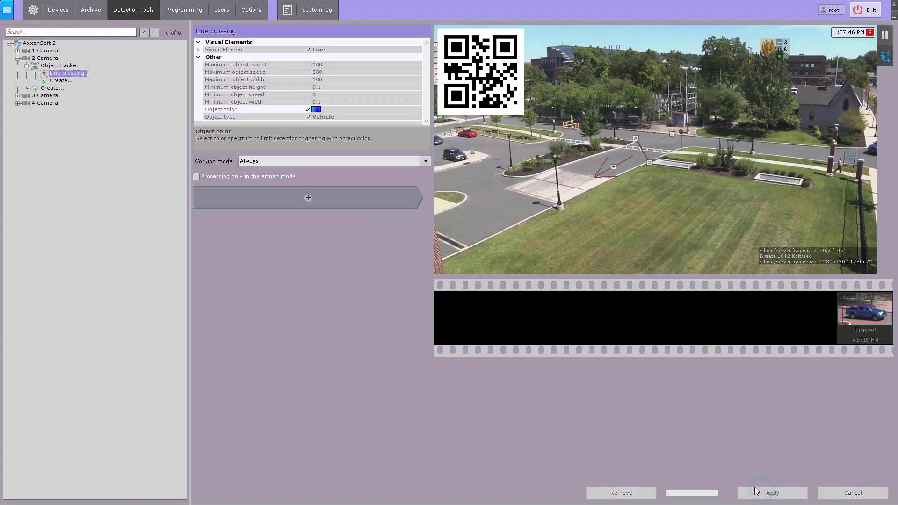